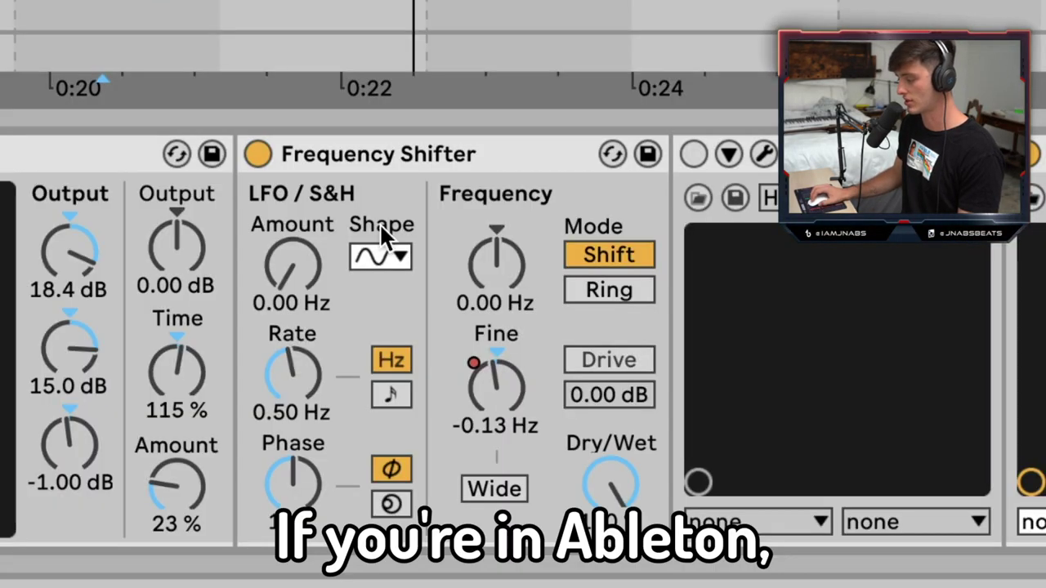
Step: Show the Frequency Shifter's Fine automation and drag its breakpoint down to -500 Hz
right_click(498, 378)
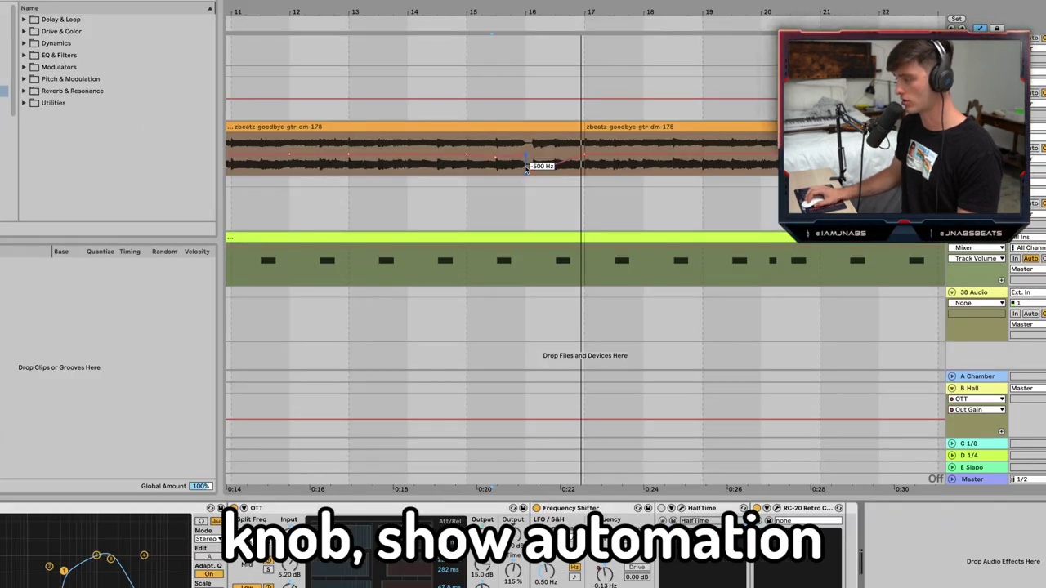
drag(526, 168, 527, 172)
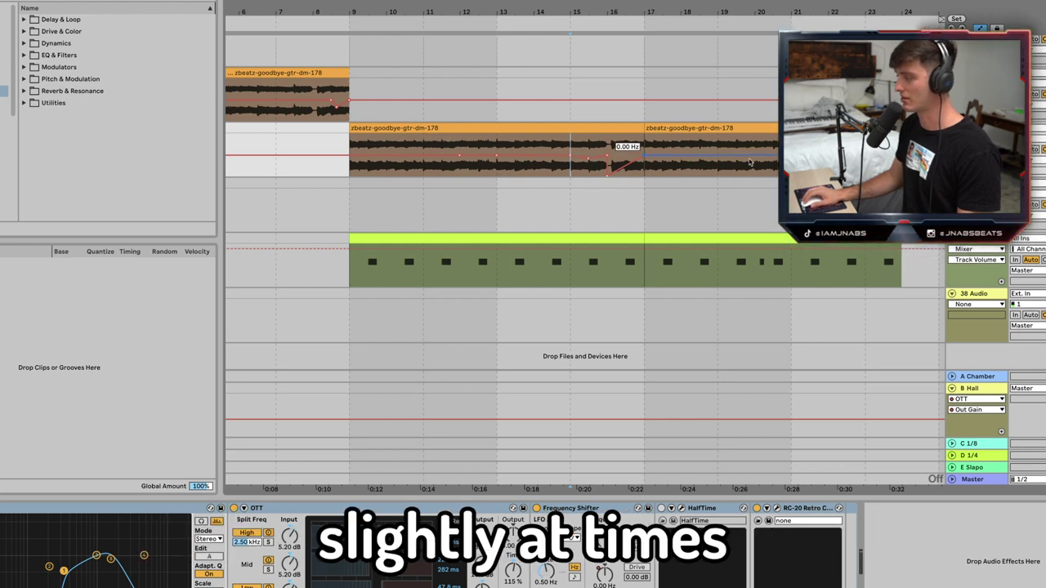
scroll(509, 186, right, 3)
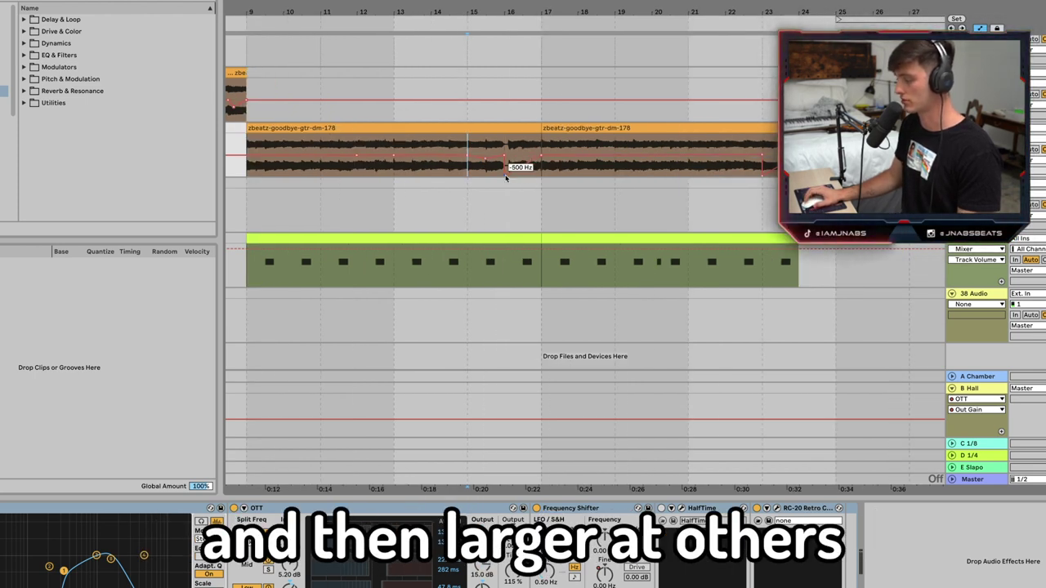
click(731, 440)
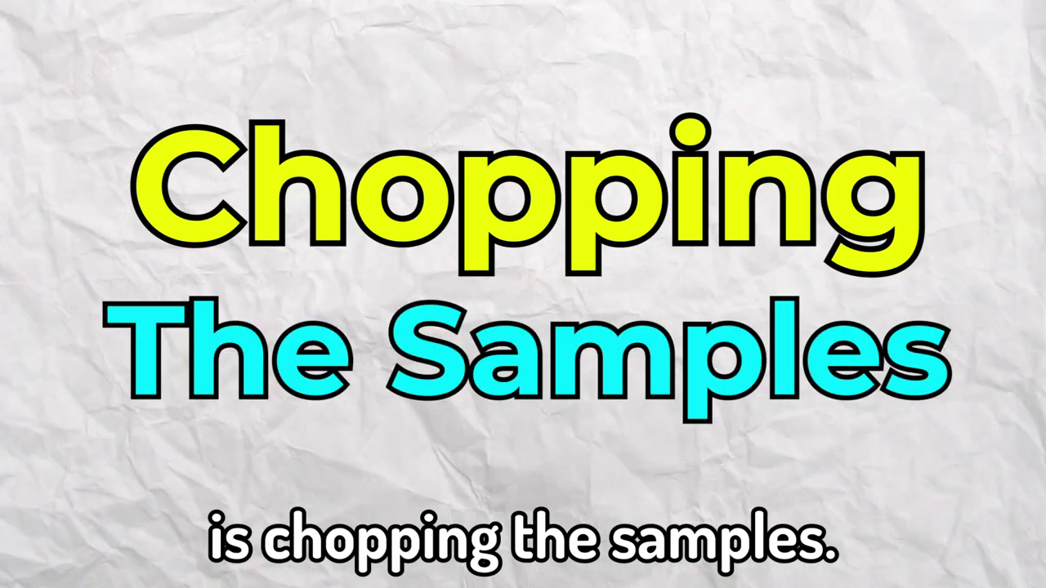
Step: Select the long zbeatz guitar clip, drop a short slice onto the lower track, and duplicate it
click(501, 193)
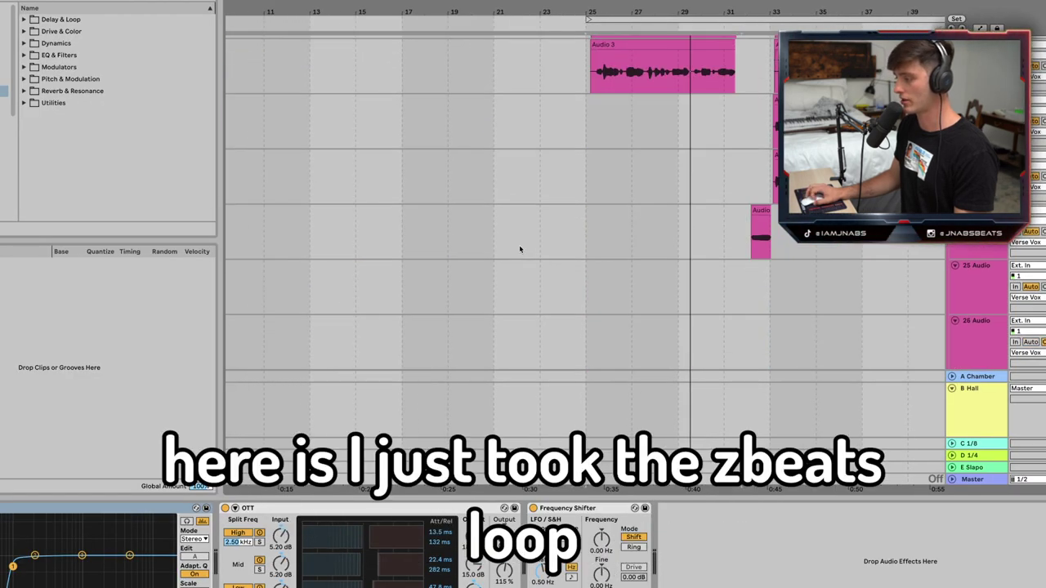
scroll(519, 244, down, 5)
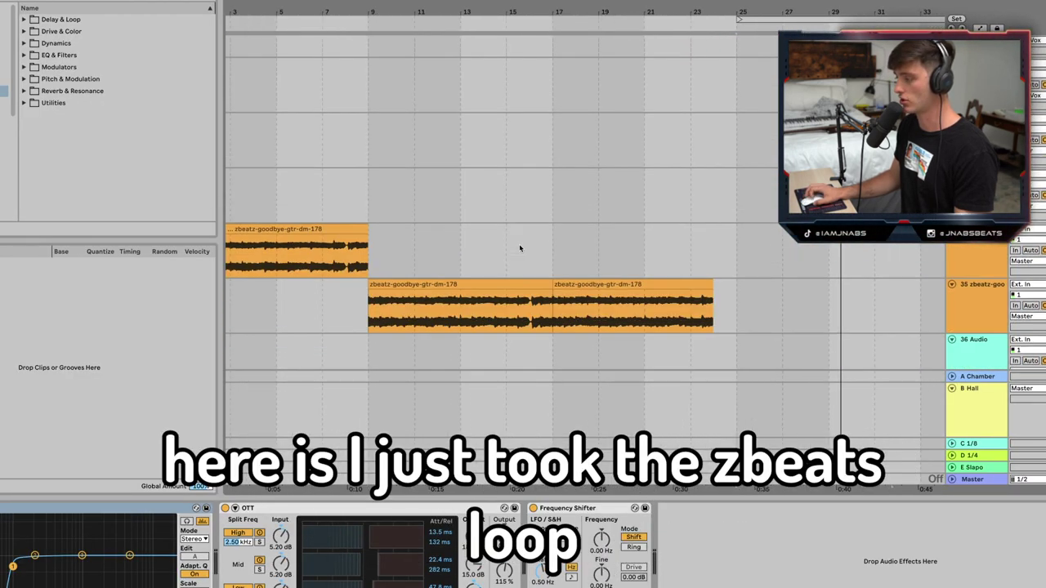
click(435, 204)
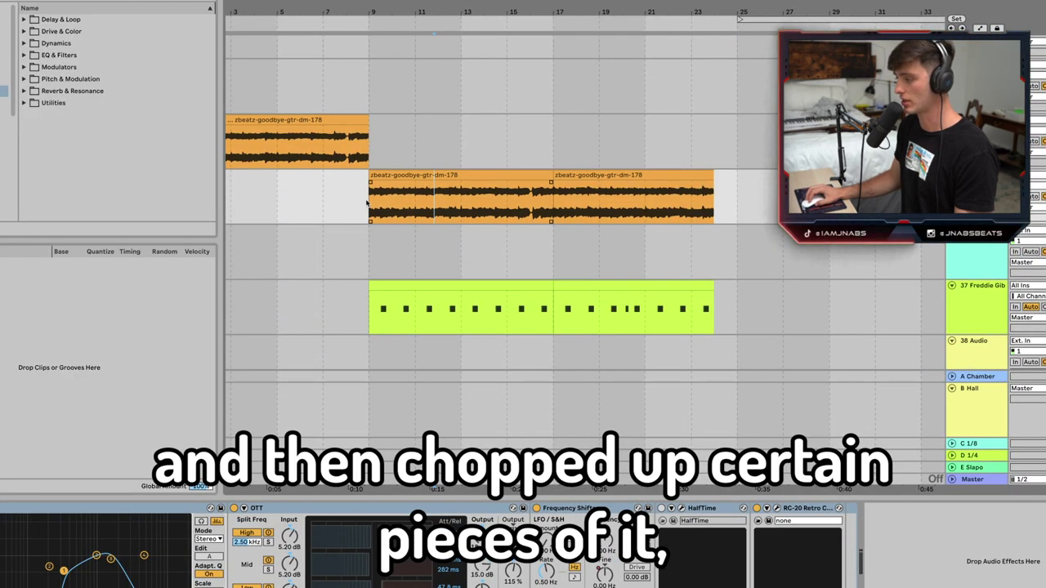
click(374, 231)
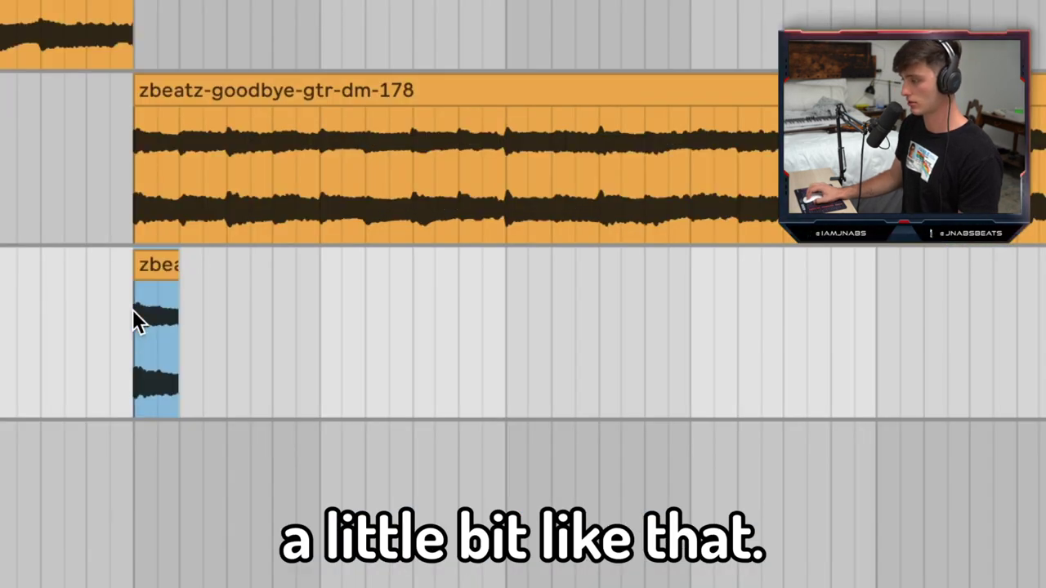
click(368, 244)
key(ctrl+d)
key(ctrl+d)
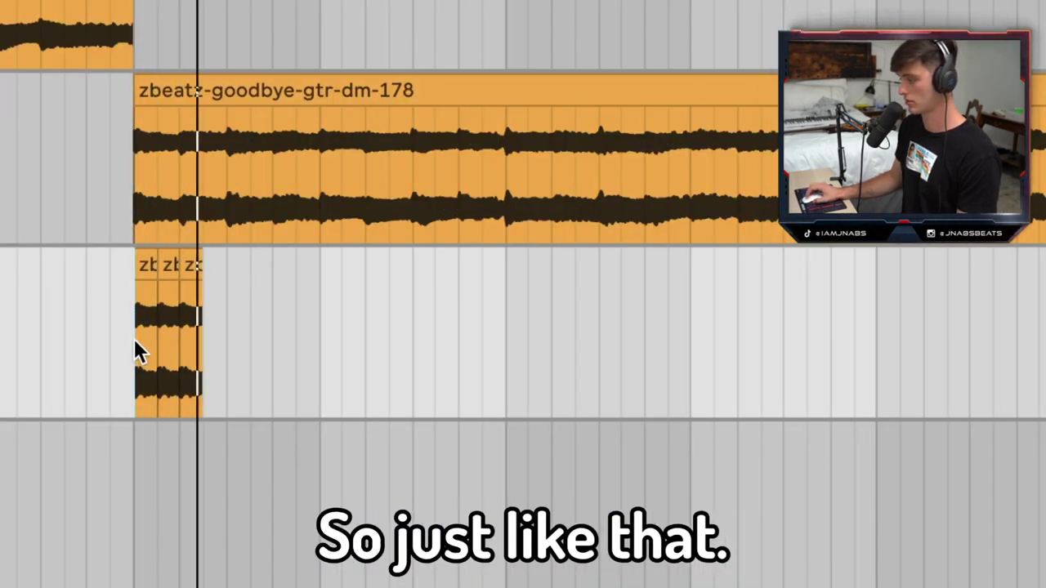
Step: Paste another short guitar range onto the lower track, duplicate it, and select the three chops
drag(322, 164, 340, 164)
click(322, 367)
key(ctrl+v)
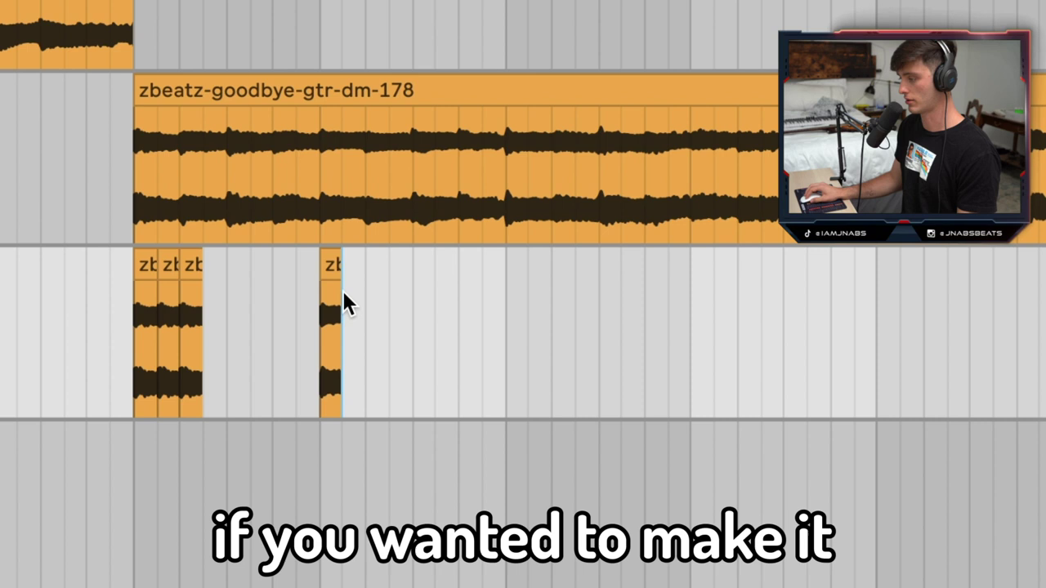
key(plus)
click(204, 299)
click(275, 319)
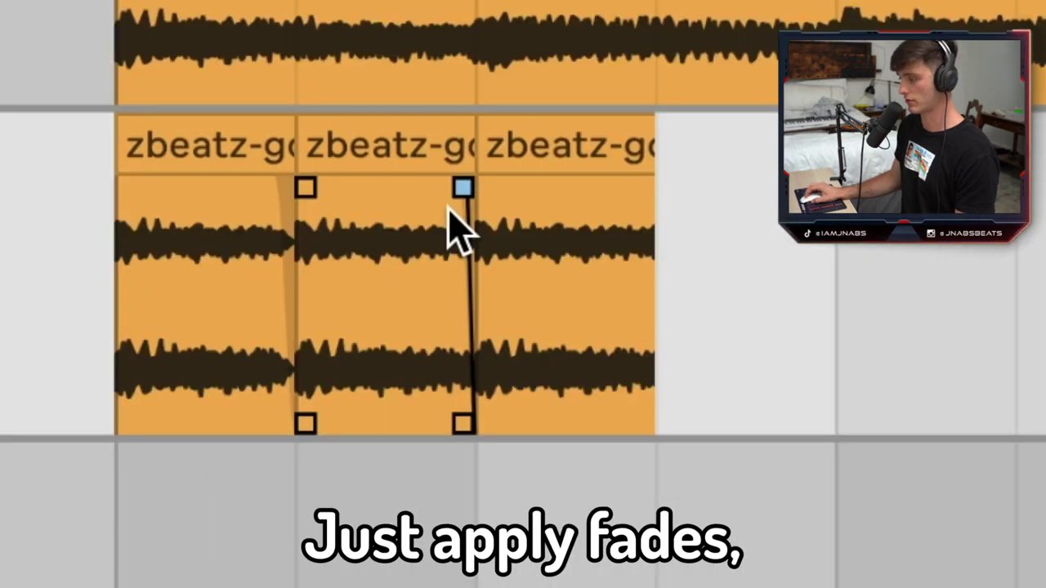
shift+click(405, 292)
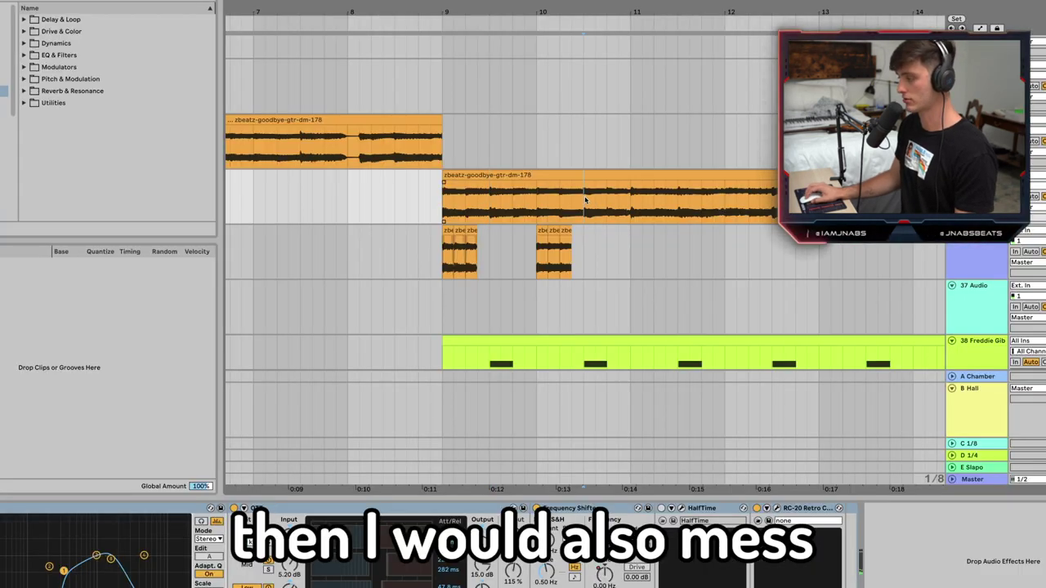
Step: Copy a further short guitar range and paste it as a new clip on the lower track
drag(585, 200, 629, 197)
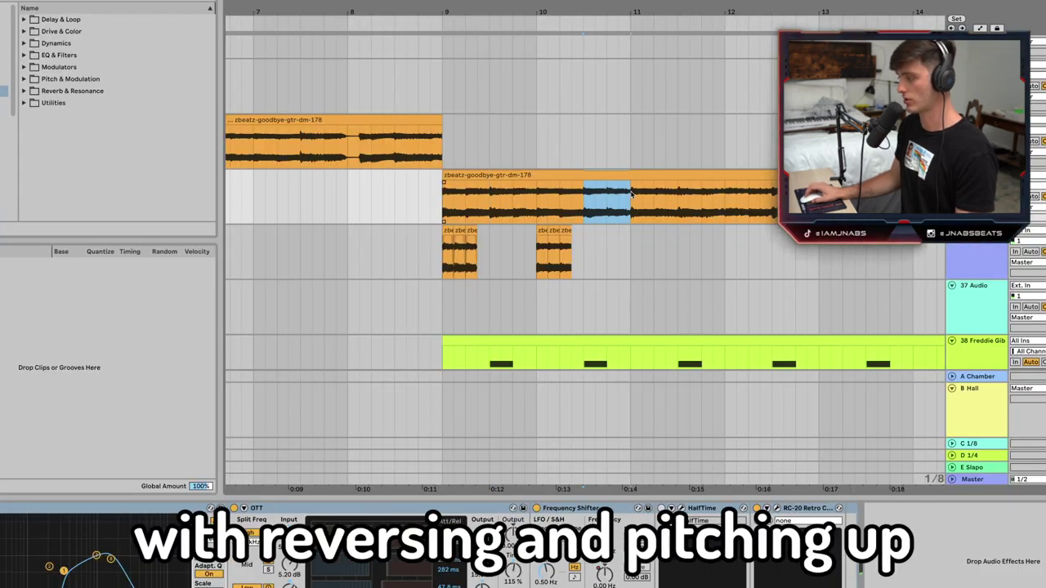
key(ctrl+c)
click(585, 242)
key(ctrl+v)
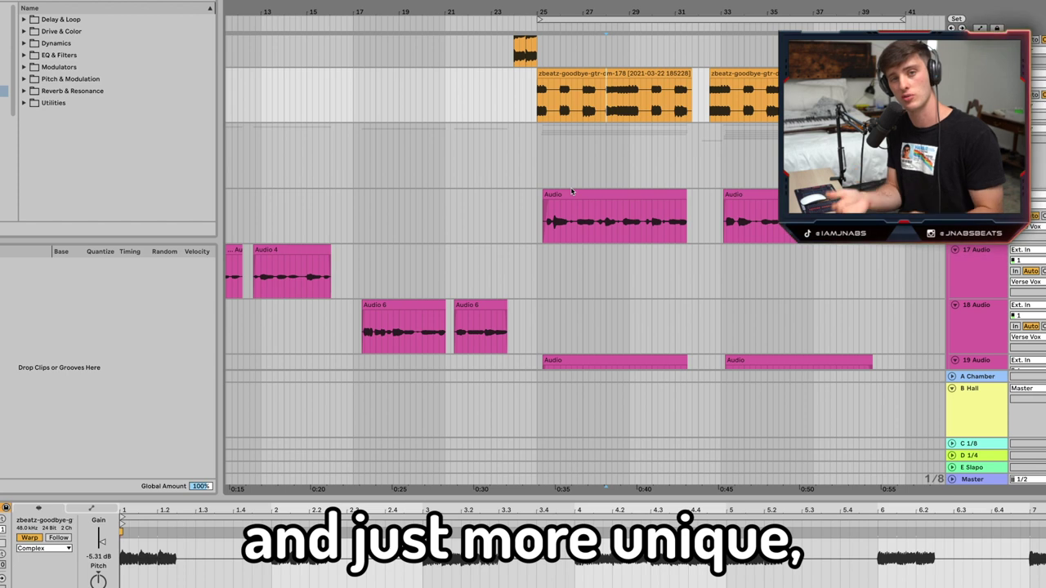
scroll(539, 147, up, 5)
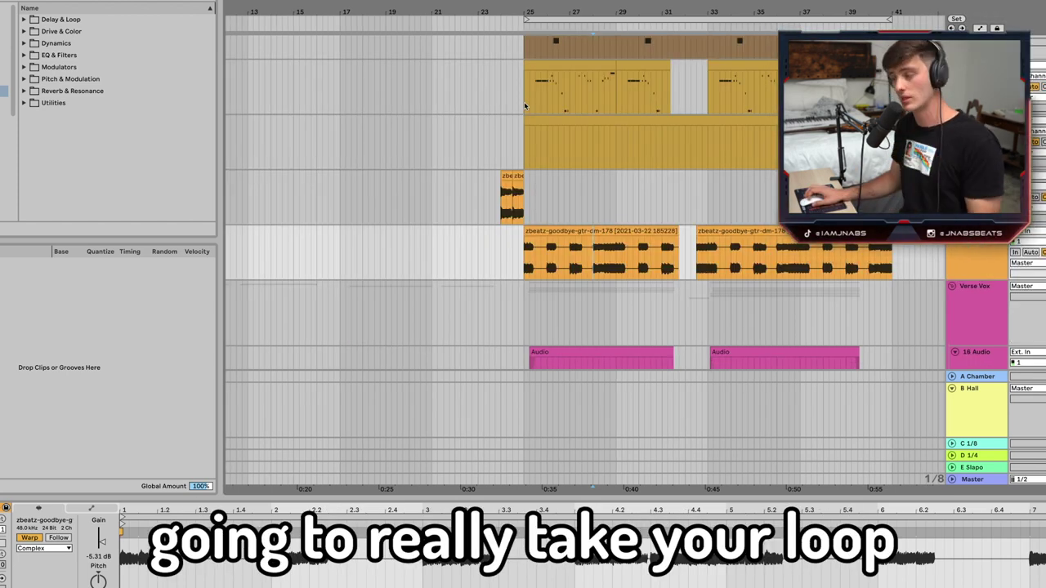
scroll(524, 101, down, 3)
scroll(631, 187, down, 2)
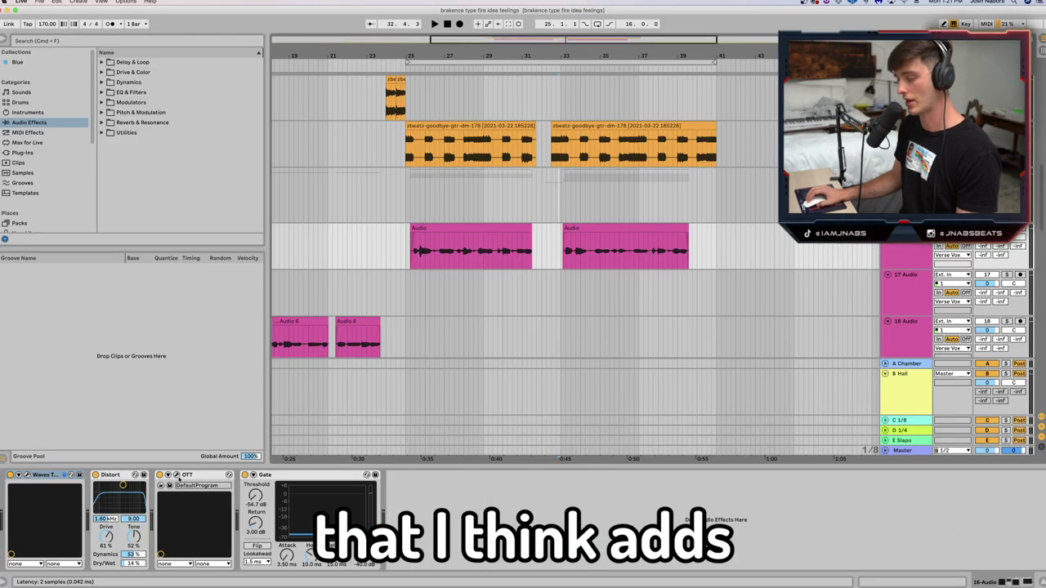
Step: Open the OTT and Temper windows, then select 16 Audio to show its EQ Eight-to-Temper chain
click(176, 475)
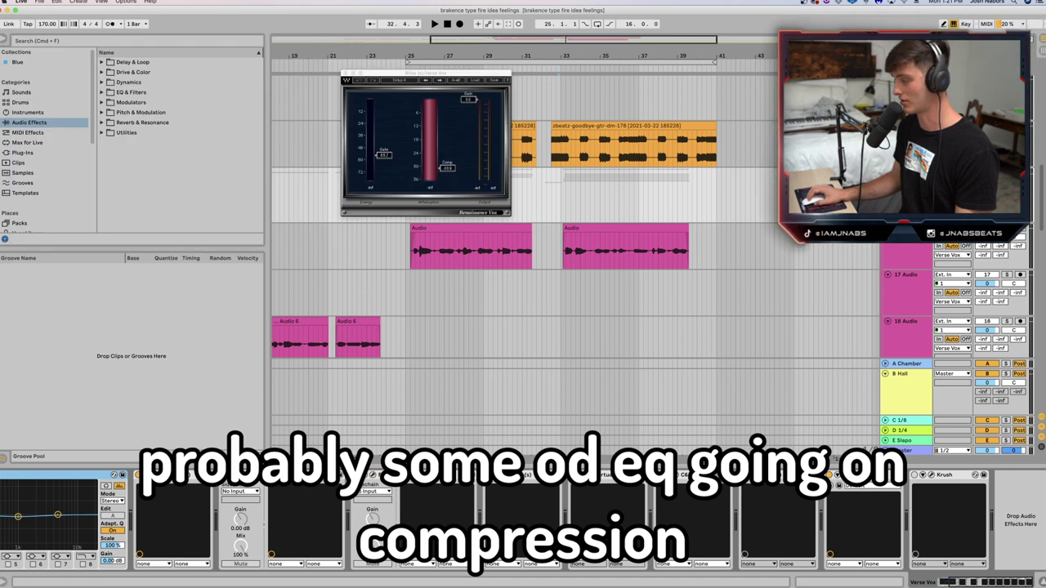
click(830, 475)
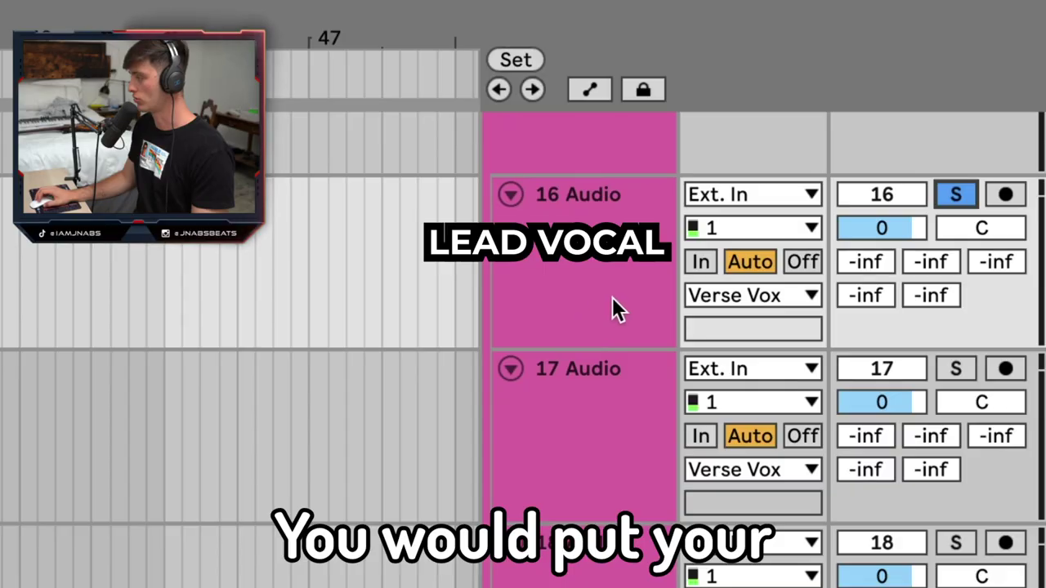
click(614, 302)
scroll(615, 302, down, 2)
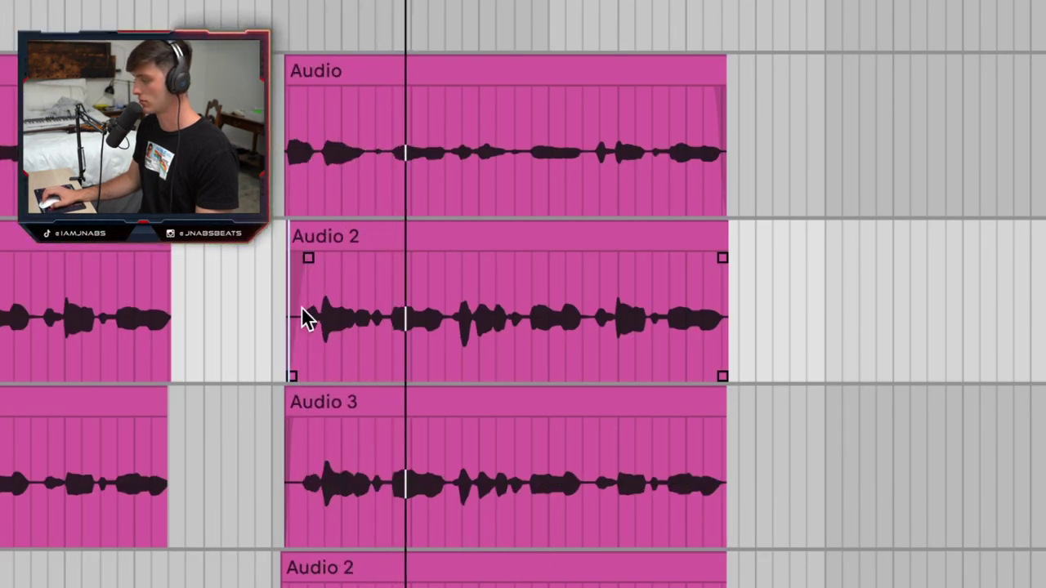
scroll(325, 335, down, 2)
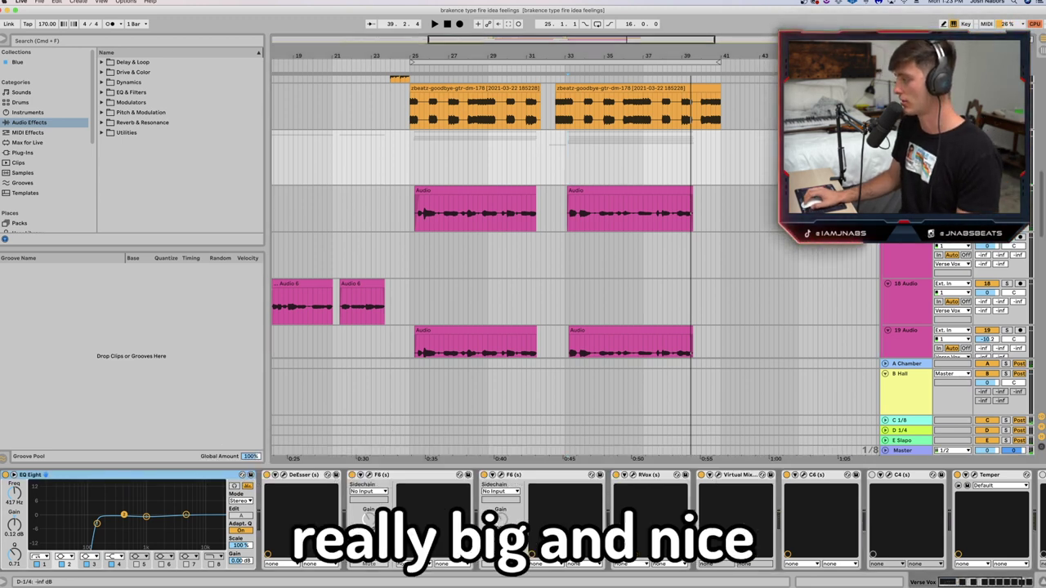
Step: Inspect A Chamber's VerbSuite reverb, set C 1/8's H-Delay low-pass to 3.81k, and view E Slapo
click(907, 364)
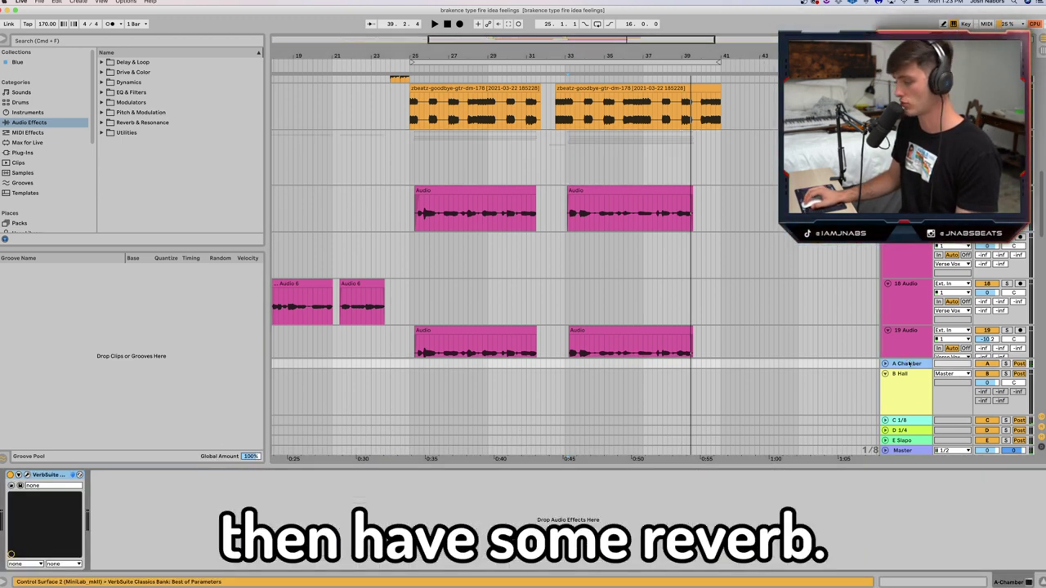
click(27, 475)
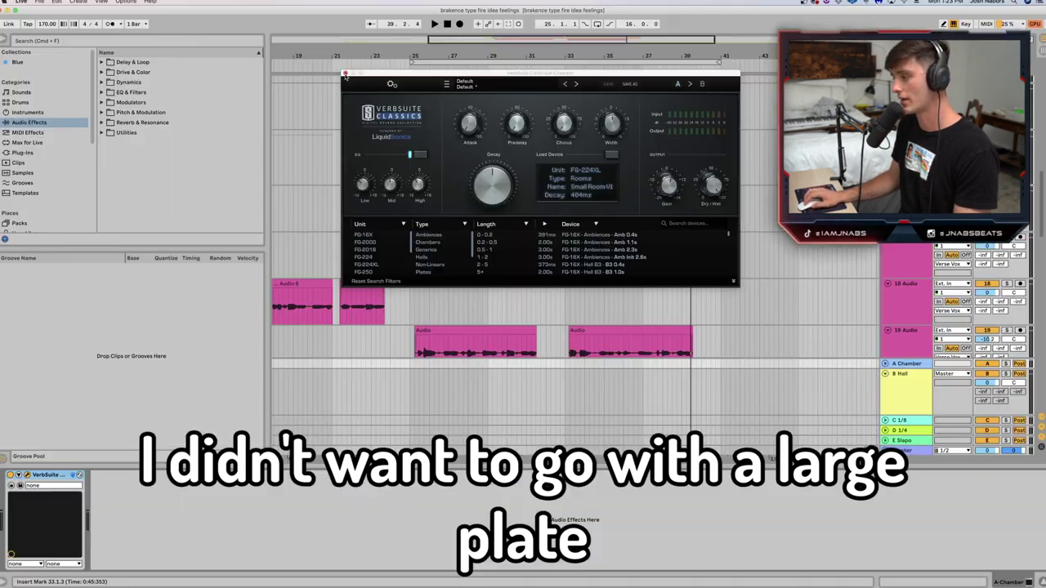
click(345, 74)
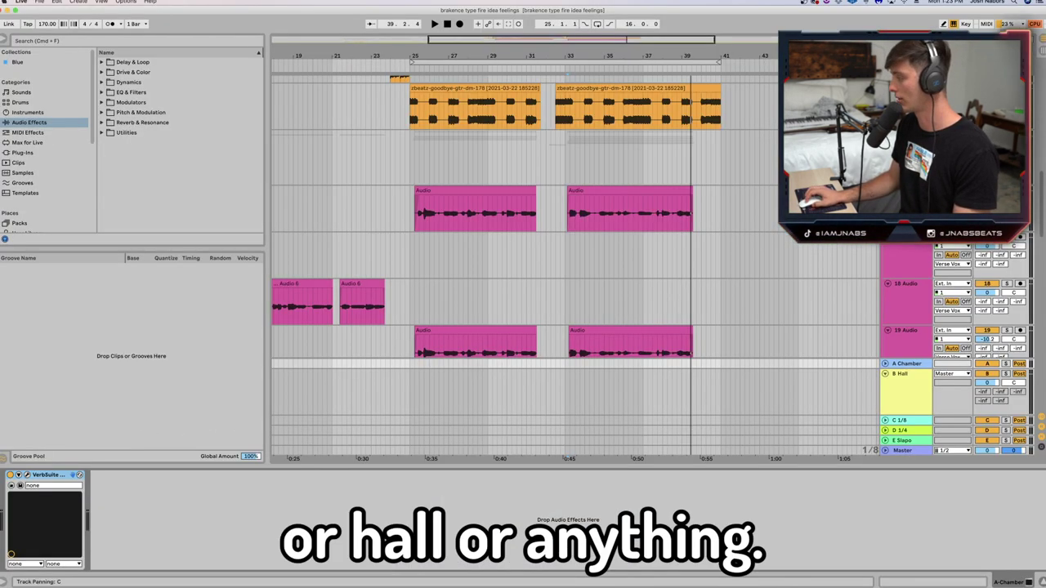
click(914, 419)
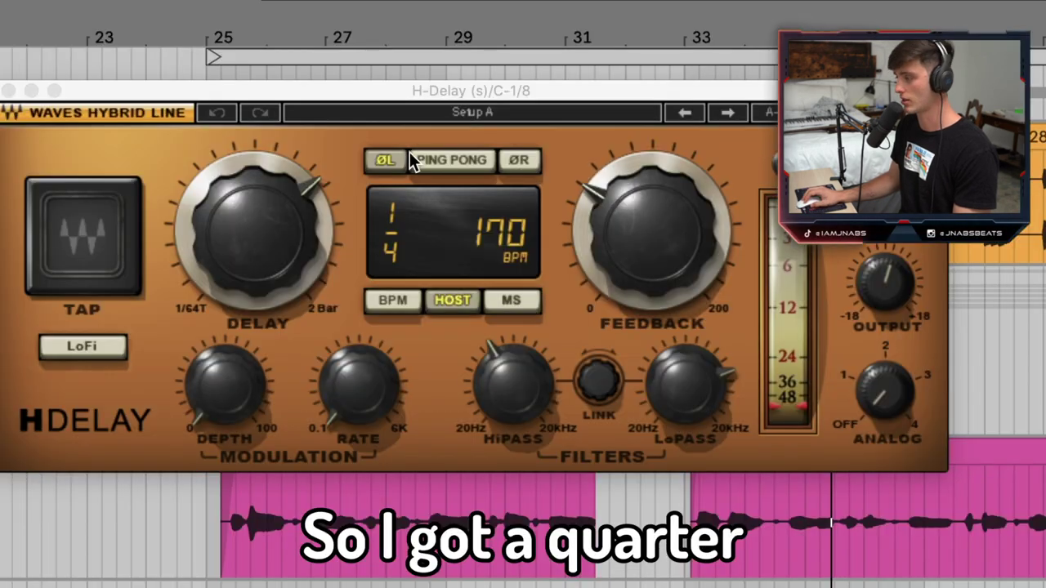
click(695, 393)
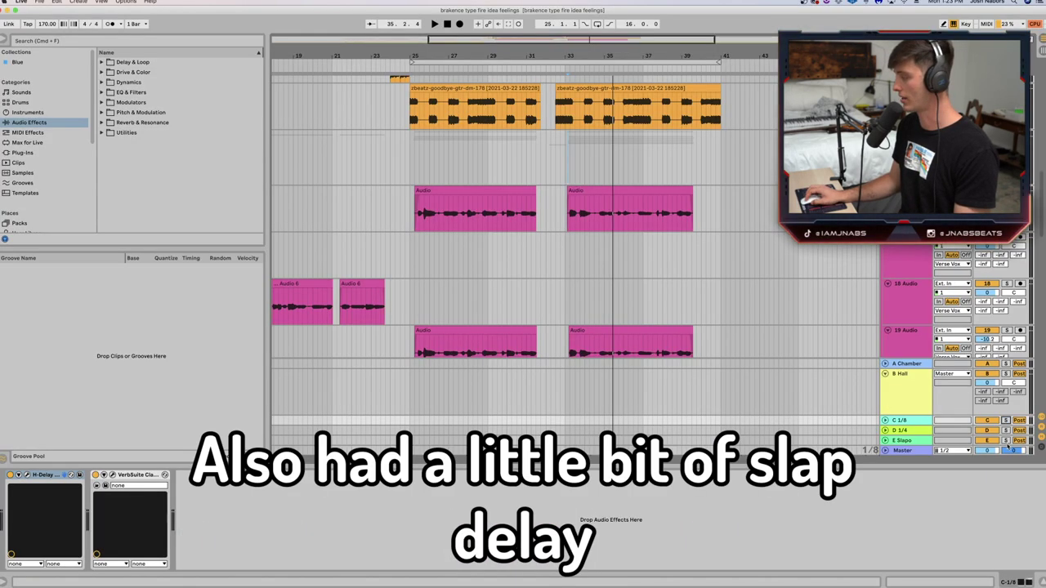
click(1007, 440)
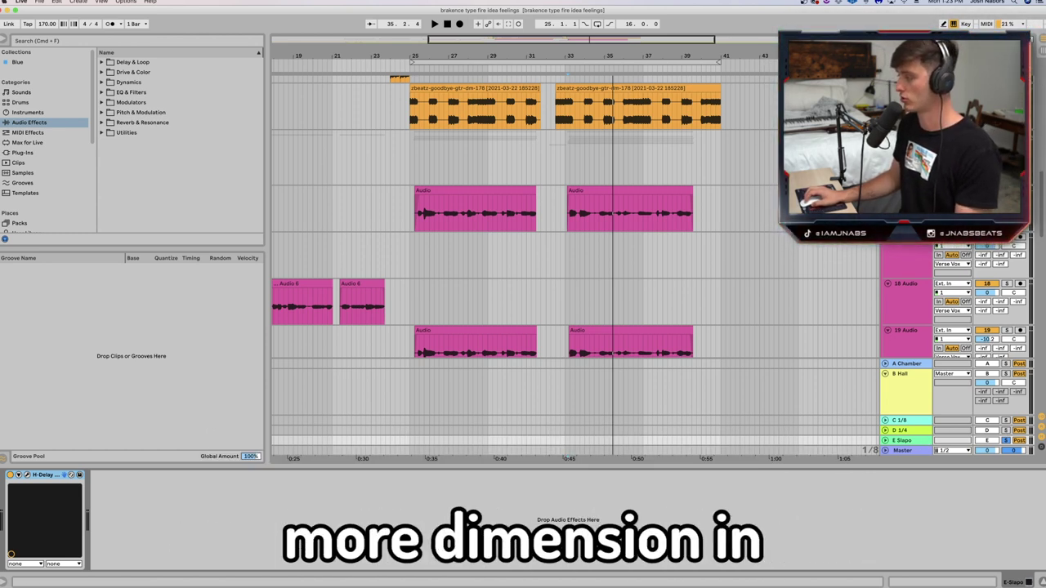
Step: Play the vocals from bar 33, stop, and show the vocal track's effect chain
key(space)
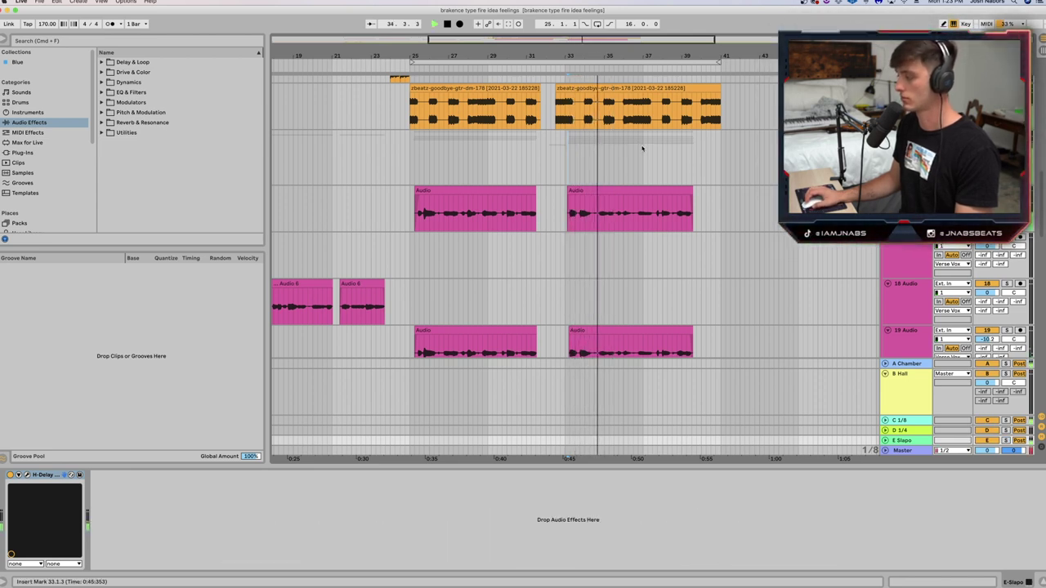
key(space)
click(569, 164)
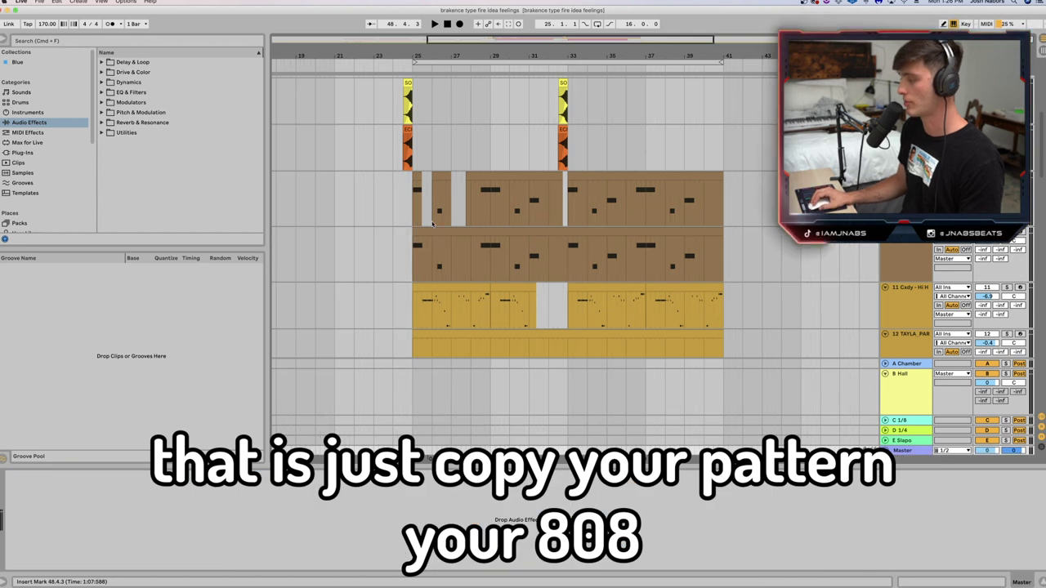
Step: Select and deselect the copied 808 clips, then play them from the clip start to hear both layers
drag(433, 225, 723, 221)
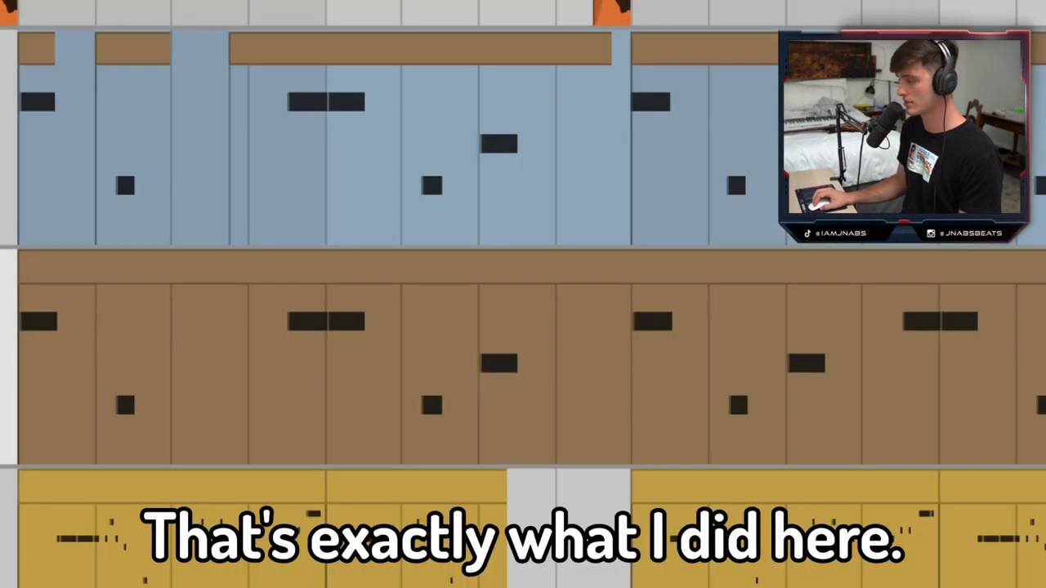
click(413, 265)
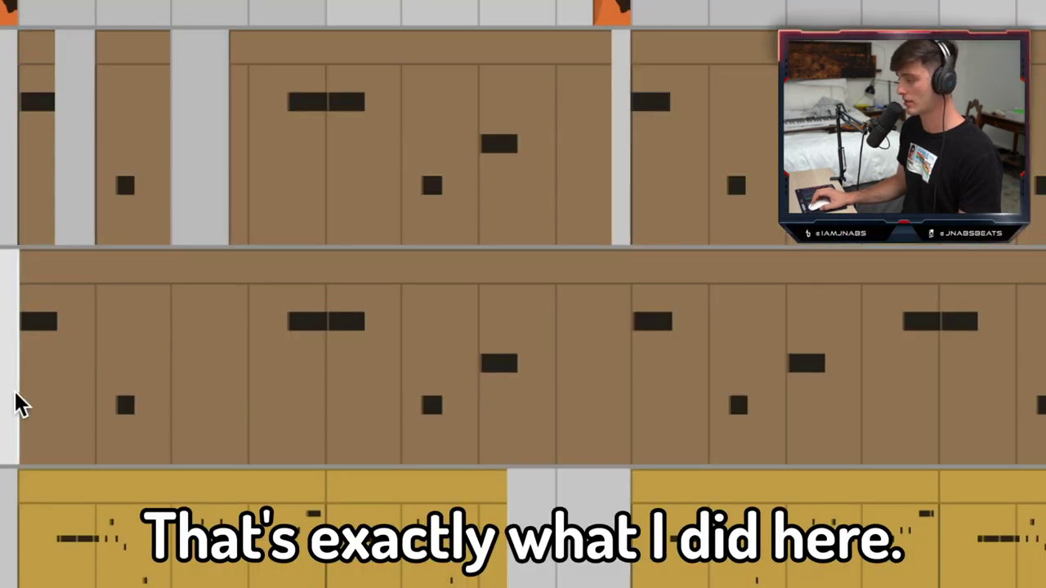
key(space)
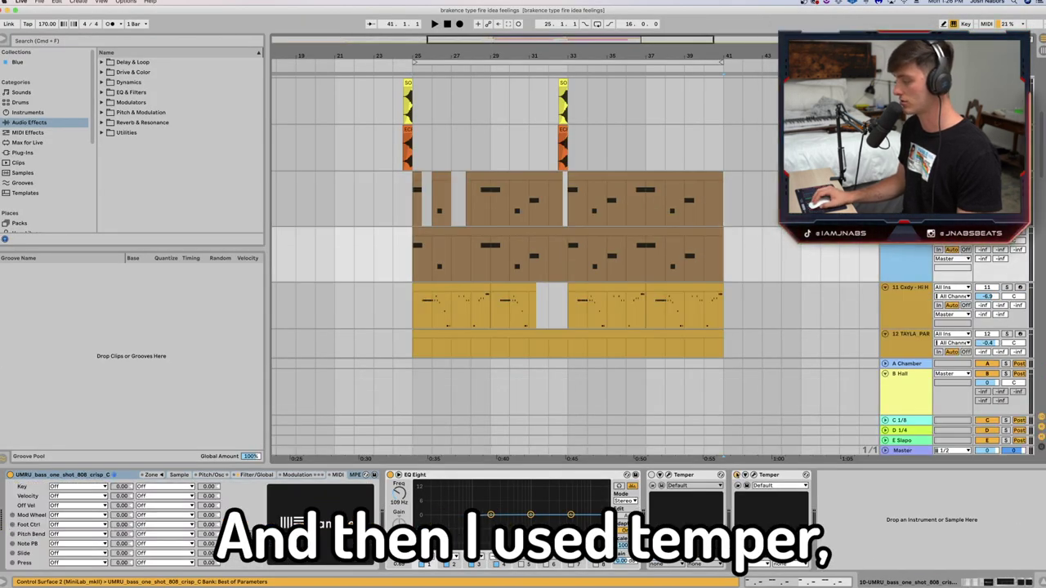
key(space)
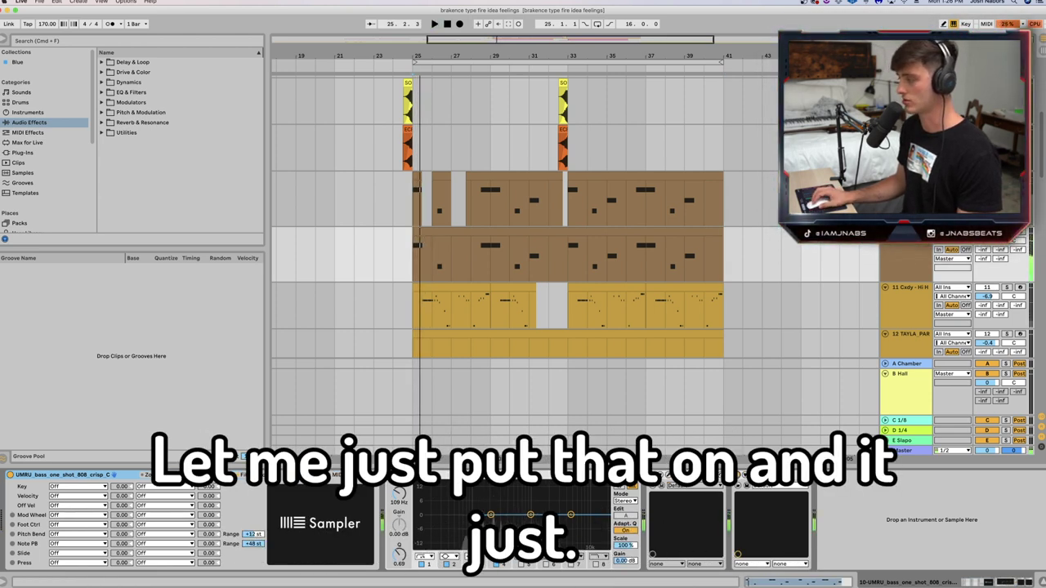
key(space)
key(space)
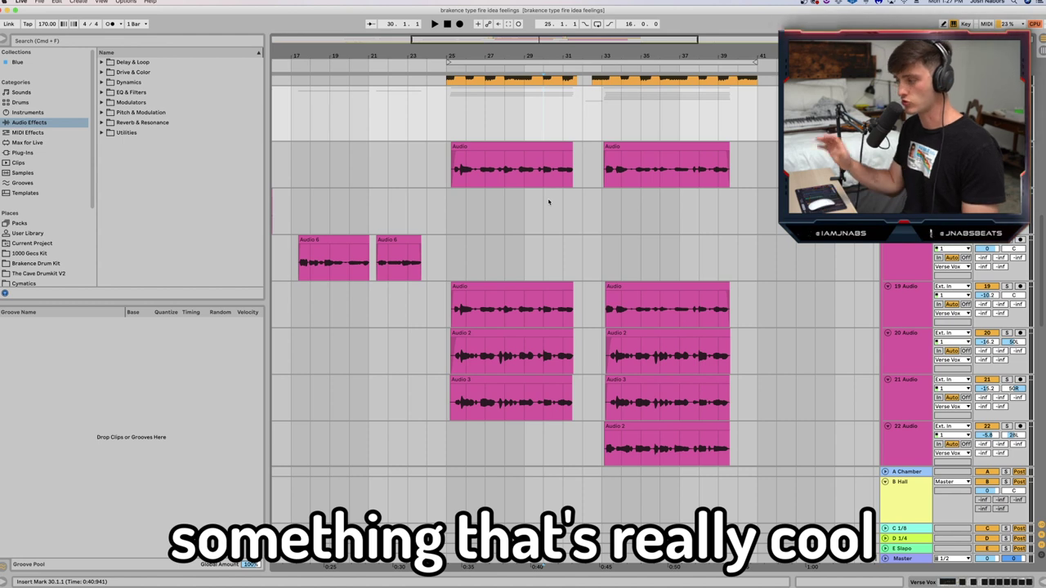
Step: Scroll the arrangement from the vocal tracks toward the hi-hat, 808 and guitar tracks
scroll(546, 198, up, 3)
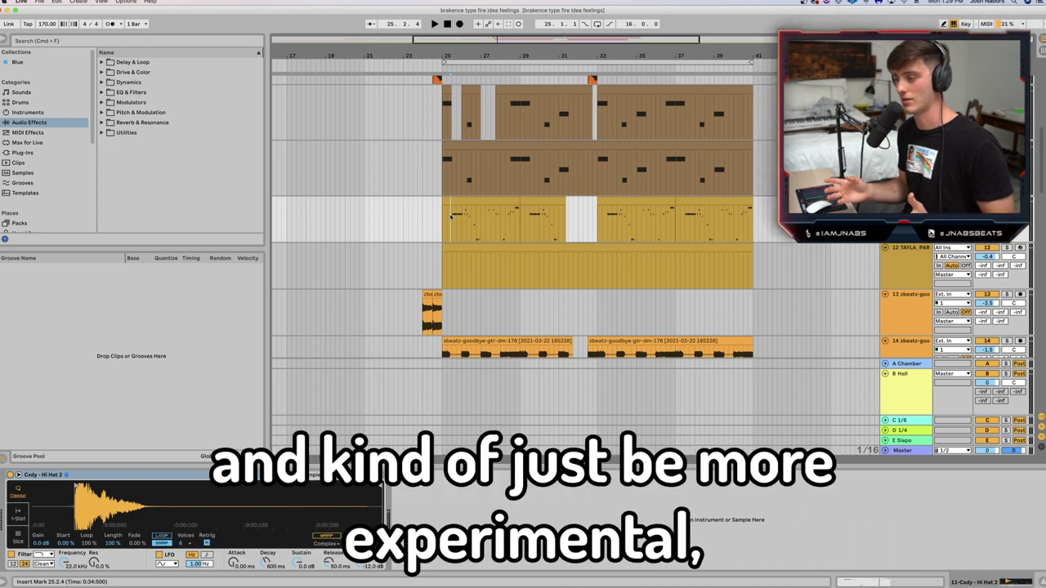
Step: Select the bar-29 hi-hat clip, set insert marks on the kick tracks near bar 25, and stop playback
scroll(449, 216, up, 3)
click(633, 205)
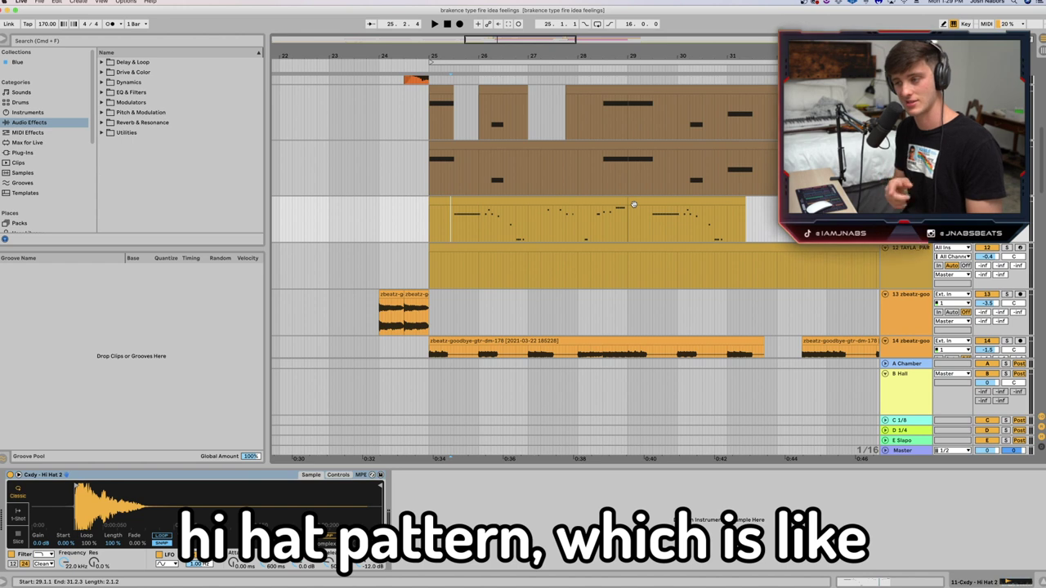
scroll(633, 204, up, 2)
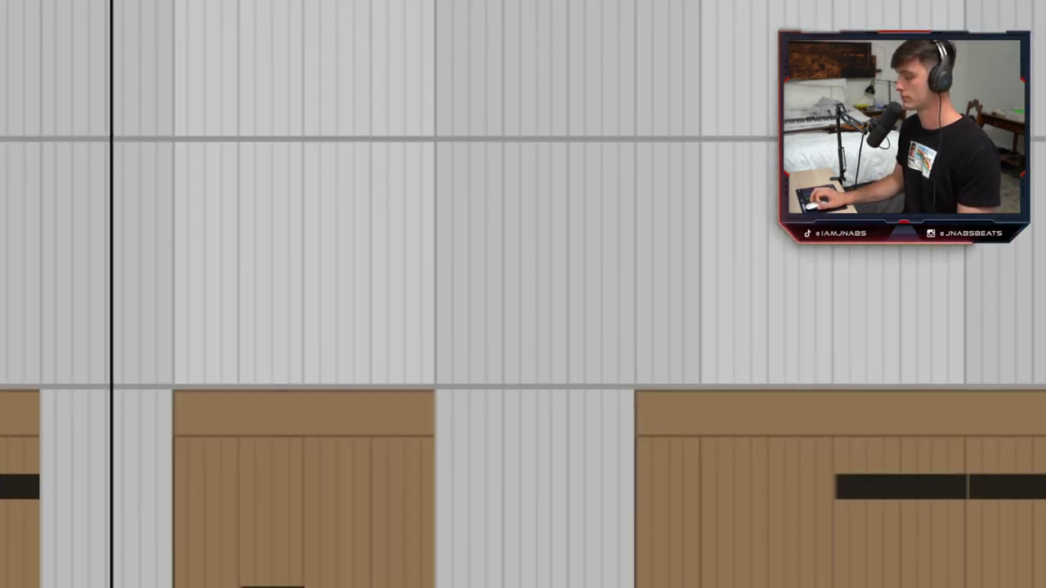
scroll(523, 294, down, 3)
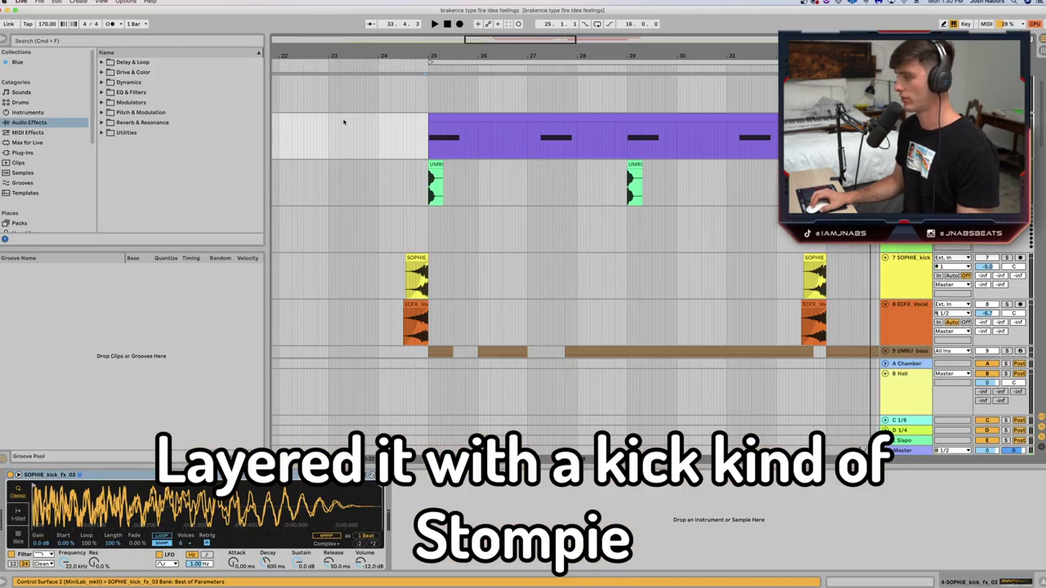
click(423, 140)
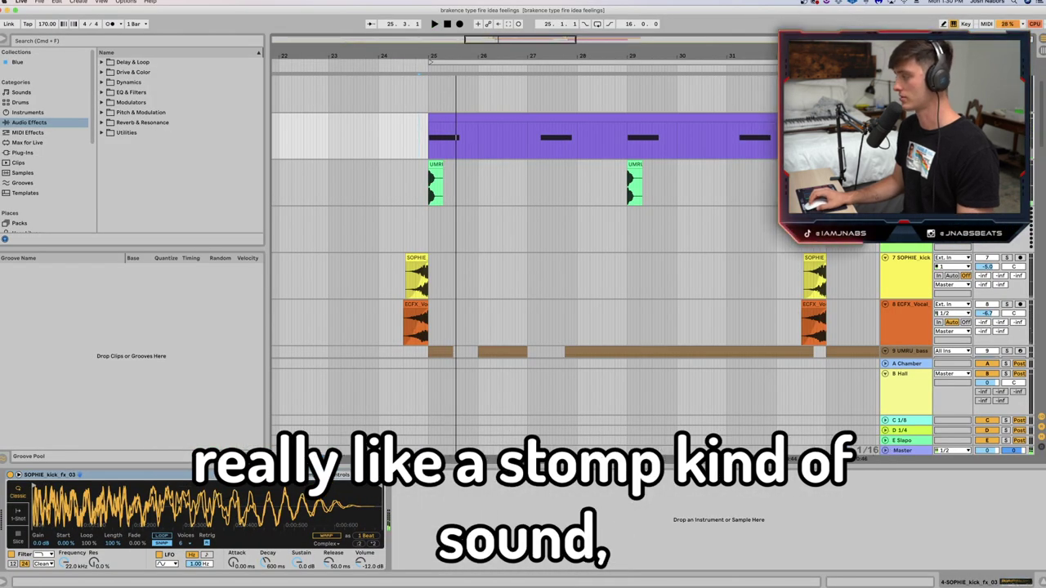
click(423, 189)
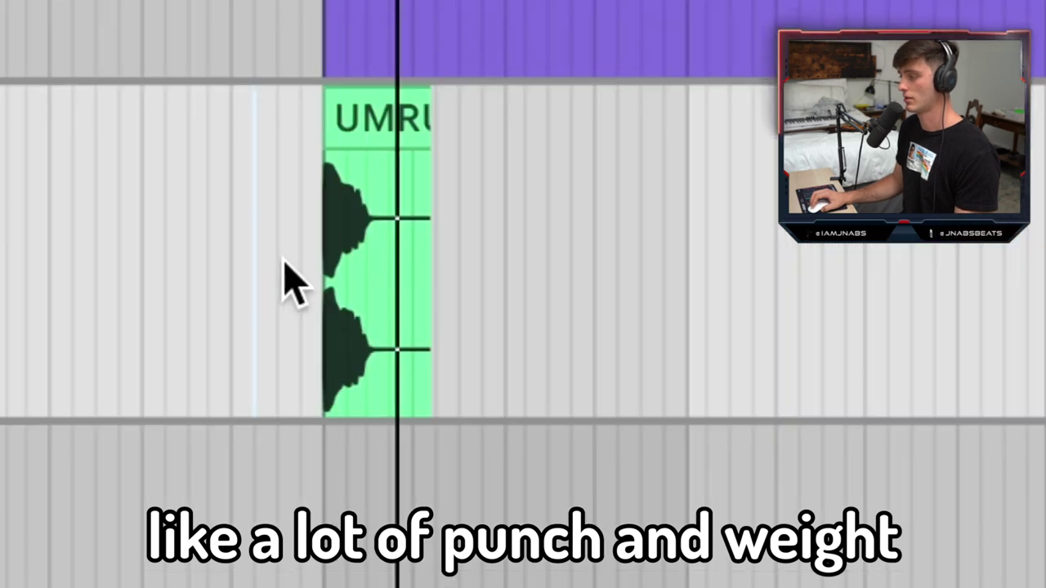
key(space)
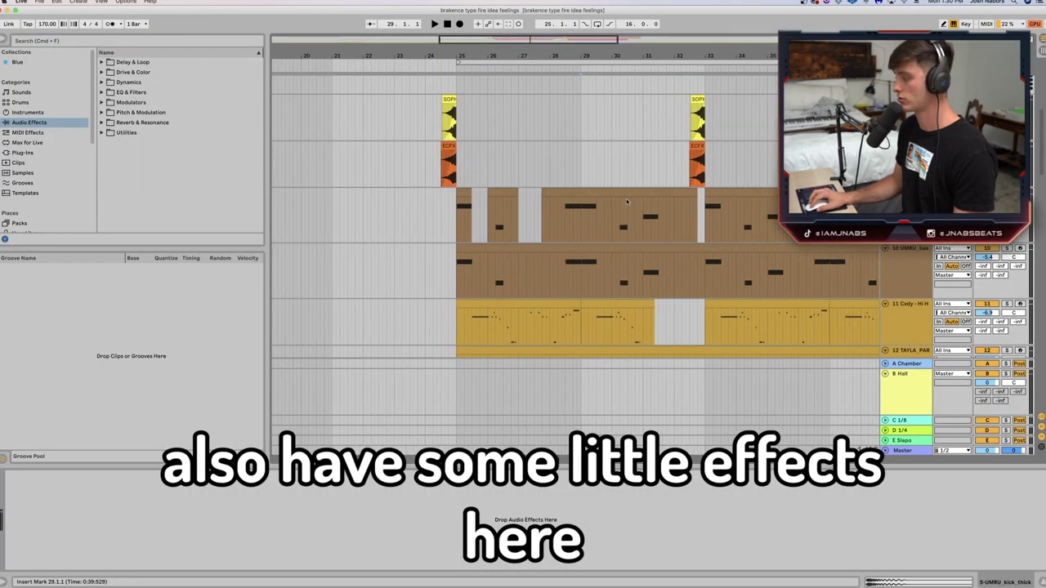
Step: Solo the 8 ECFX_Vocal track
scroll(572, 245, right, 1)
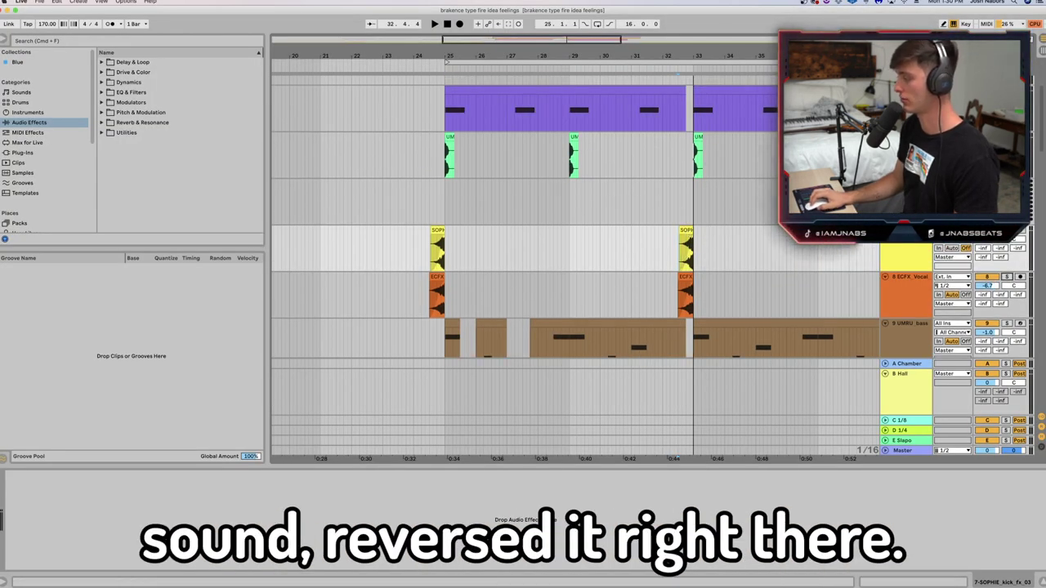
click(1008, 278)
scroll(738, 285, down, 5)
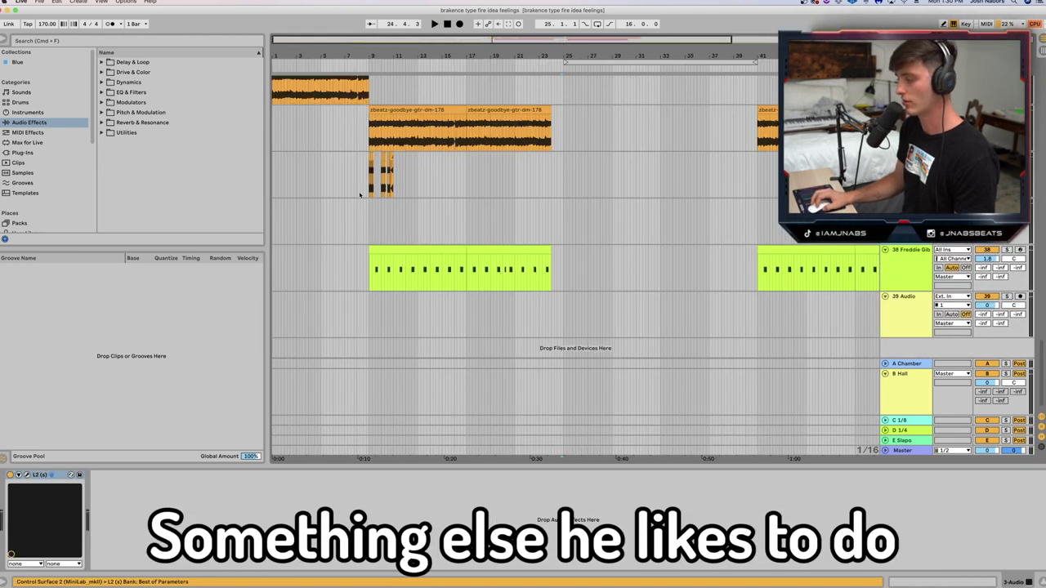
Step: Set the insert mark at bar 9 and play the verse from there
click(368, 208)
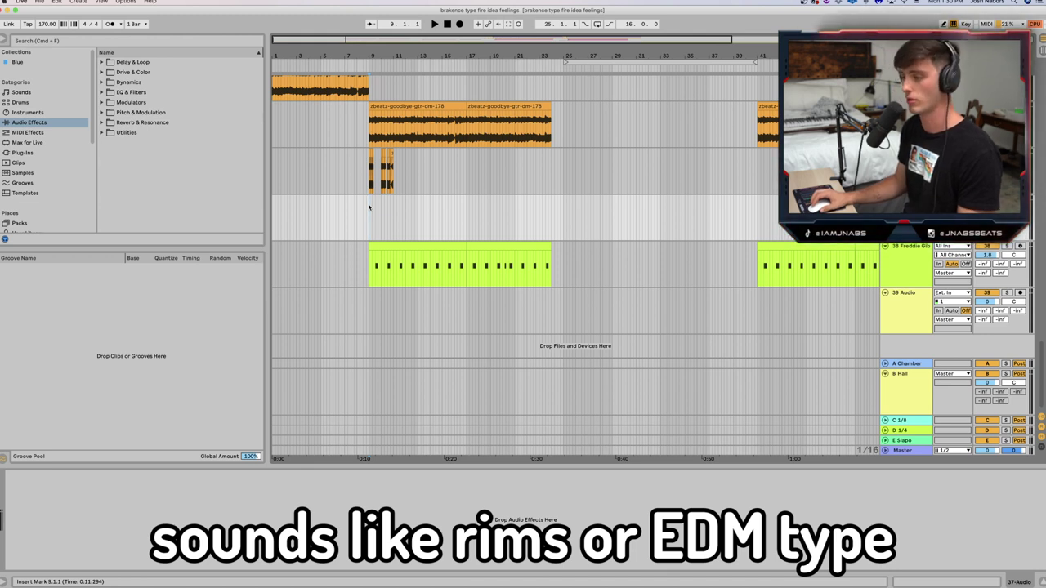
key(space)
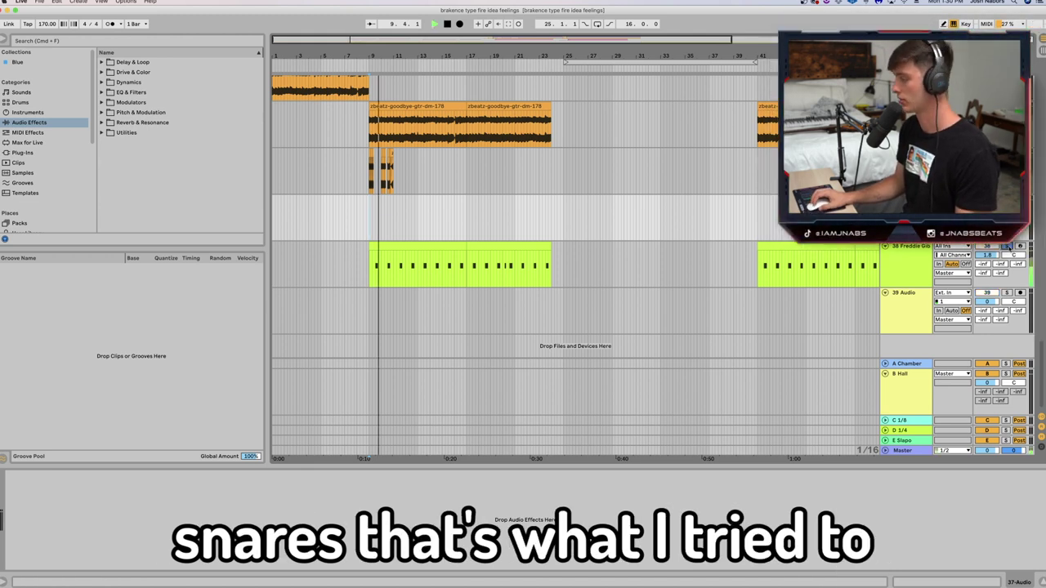